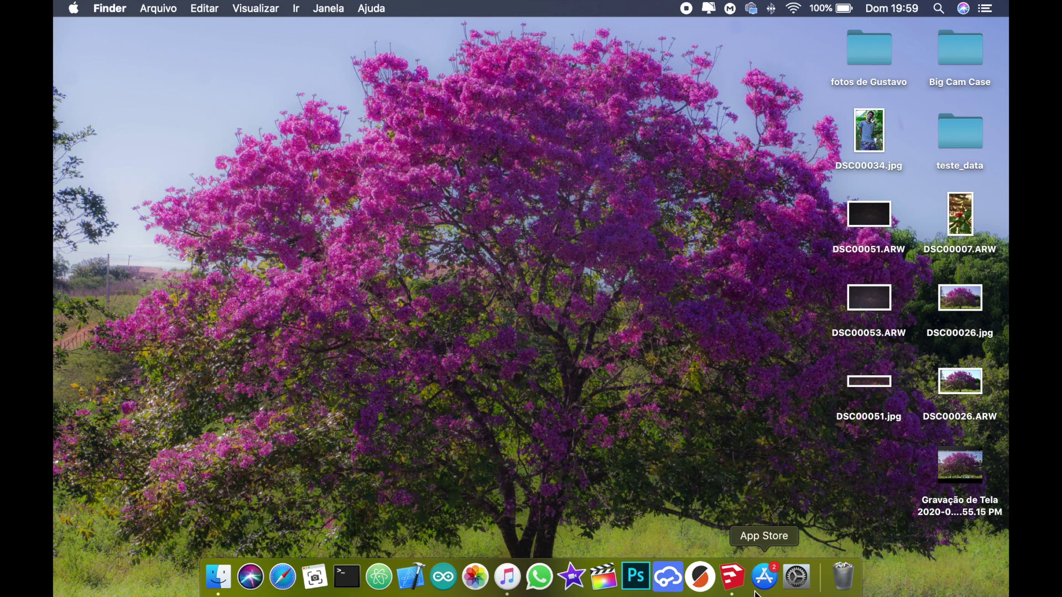
Open SketchUp with a new blank model and ignore the extension update notice.
{"action": "left_click", "coordinate": [731, 577]}
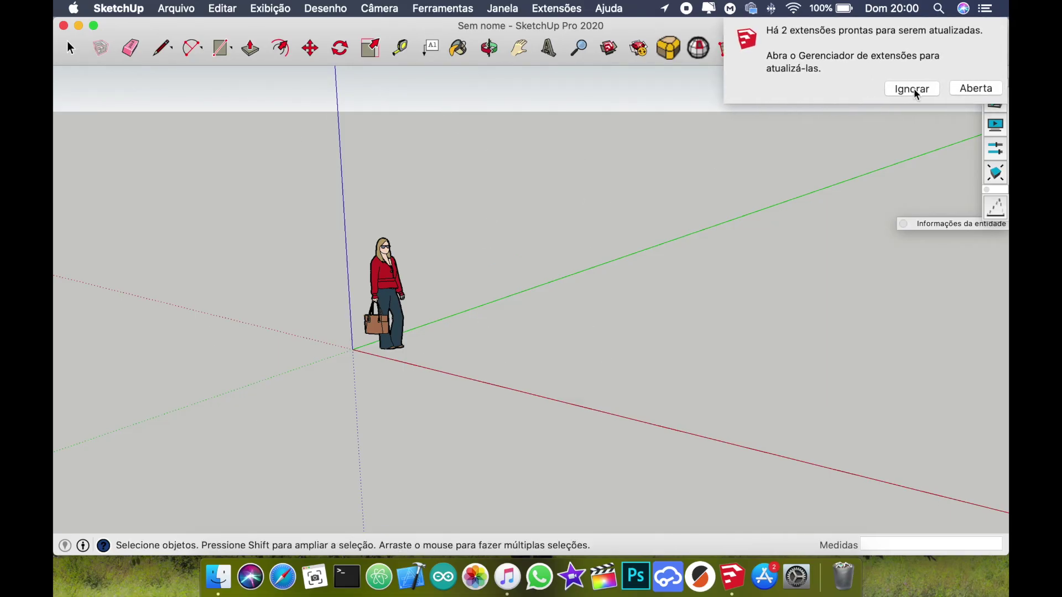
{"action": "left_click", "coordinate": [913, 90]}
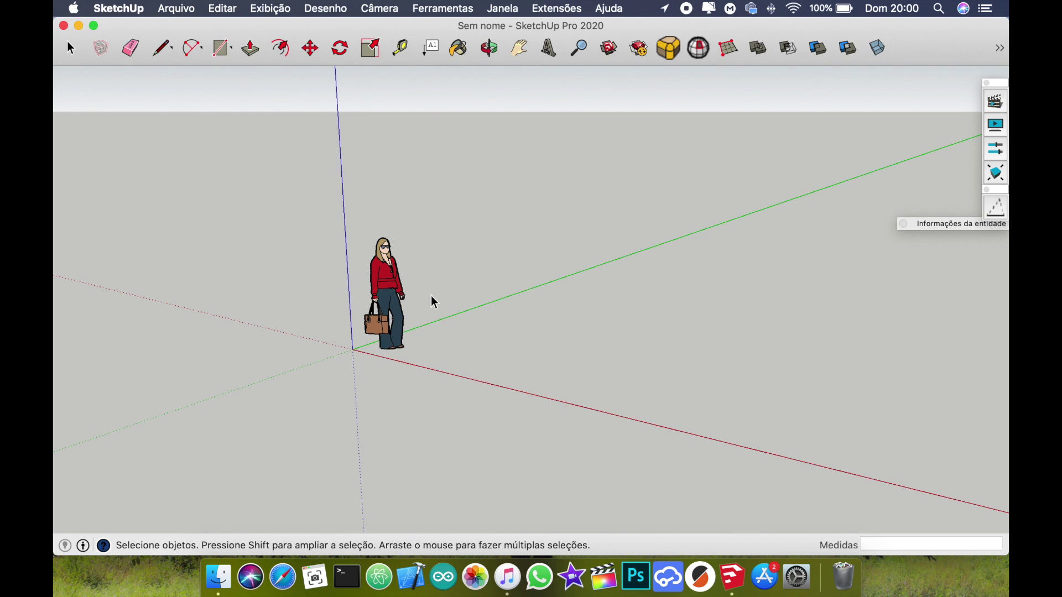
Delete the default human figure standing near the model origin.
{"action": "middle_click_drag", "start_coordinate": [431, 352], "coordinate": [437, 302]}
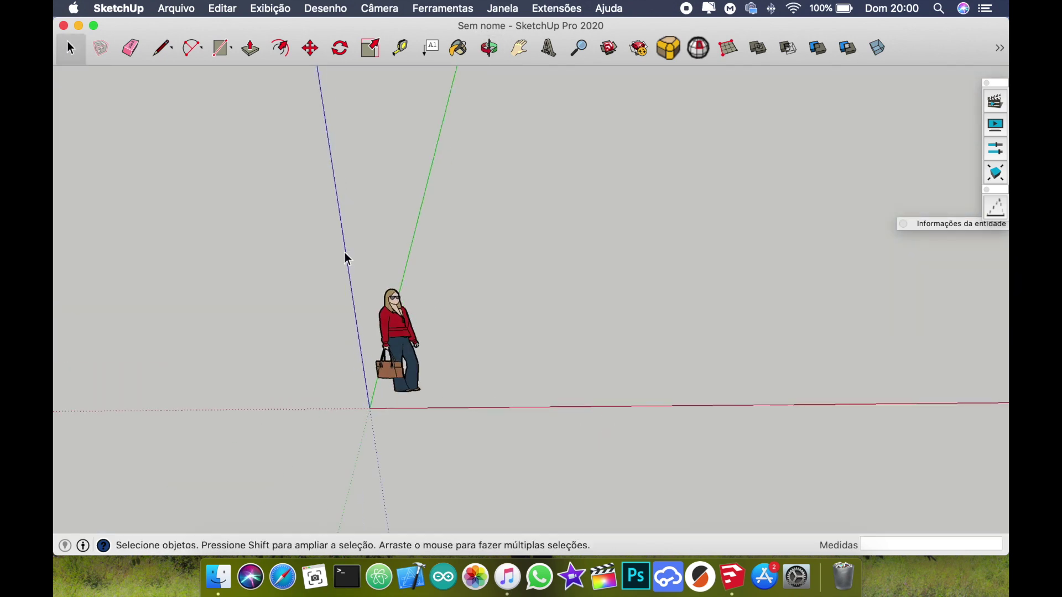
{"action": "left_click", "coordinate": [394, 337]}
{"action": "key", "text": "Delete"}
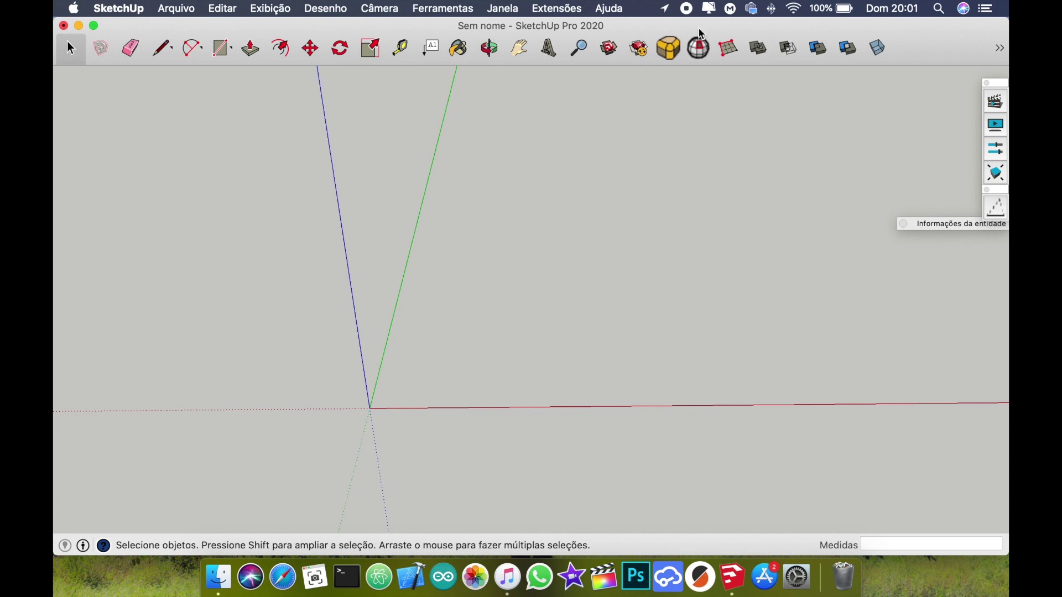
Examine the tools available in the toolbar customization dialog and close it.
{"action": "right_click", "coordinate": [917, 48]}
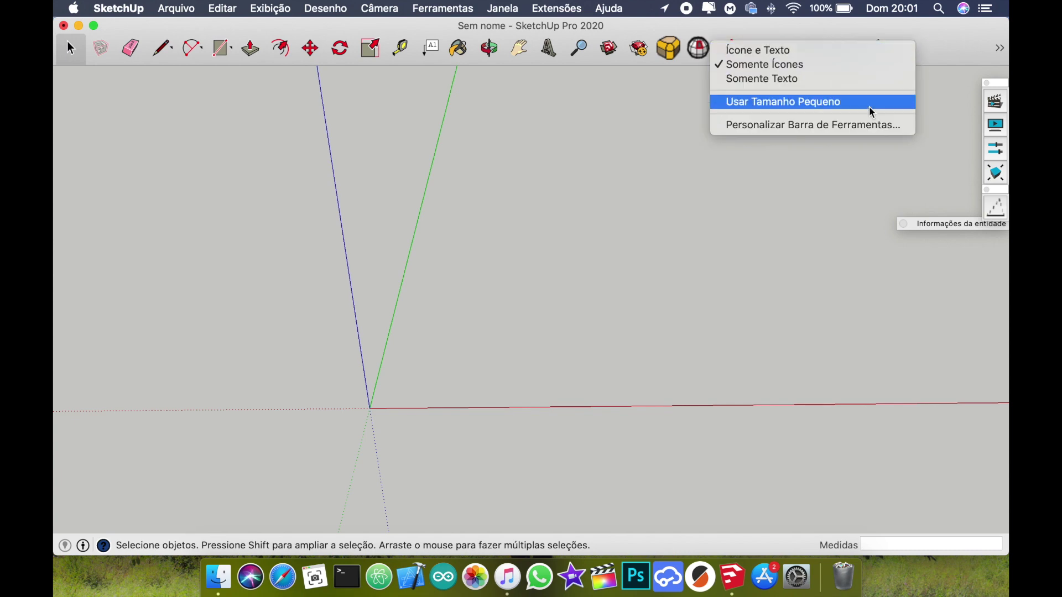
{"action": "left_click", "coordinate": [827, 128]}
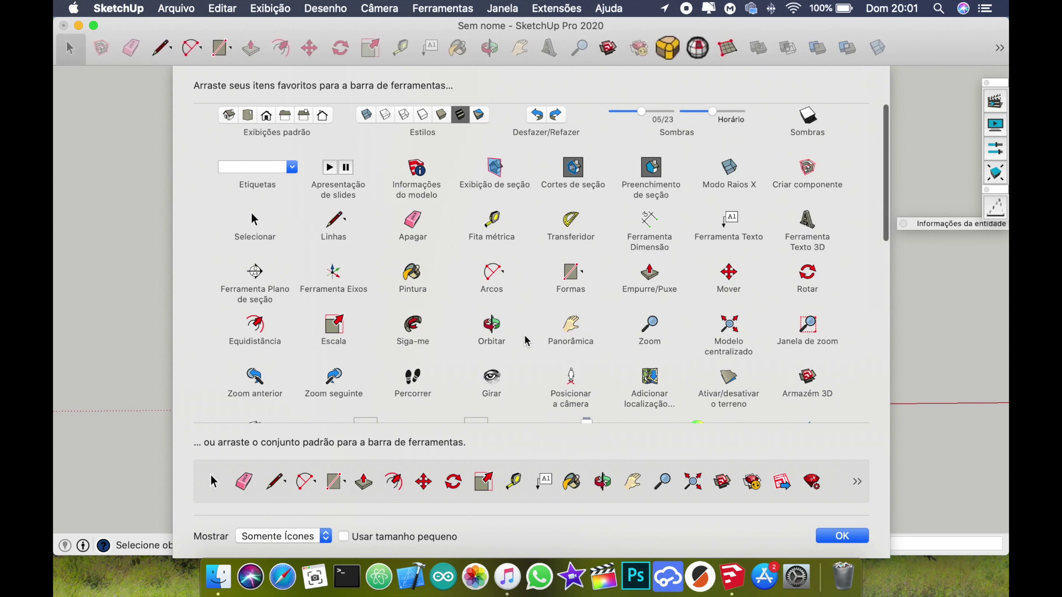
{"action": "scroll", "coordinate": [526, 339], "scroll_direction": "down", "scroll_amount": 3}
{"action": "scroll", "coordinate": [525, 339], "scroll_direction": "down", "scroll_amount": 15}
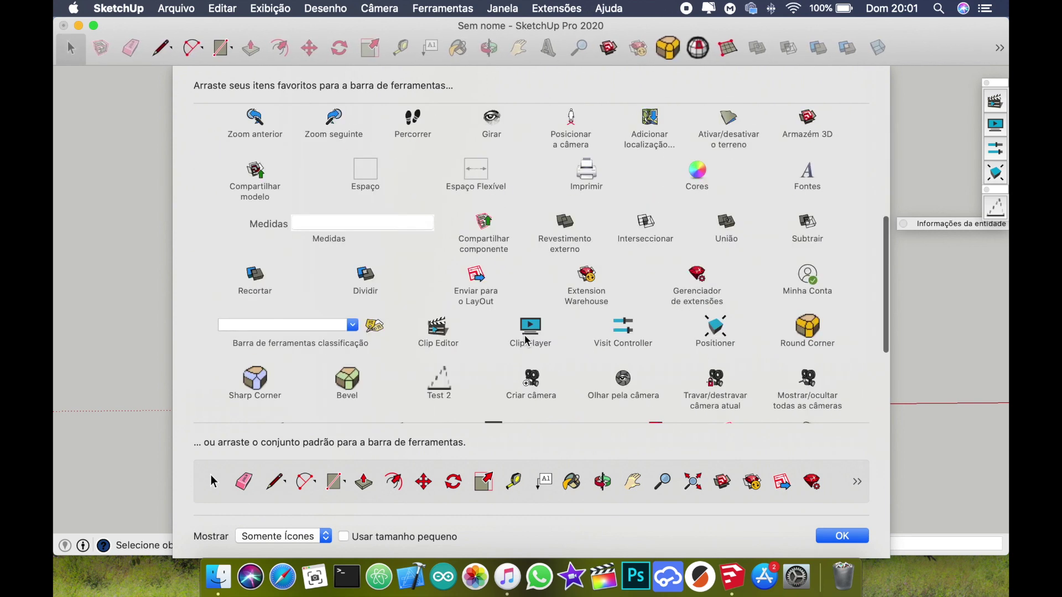
{"action": "scroll", "coordinate": [525, 340], "scroll_direction": "up", "scroll_amount": 6}
{"action": "scroll", "coordinate": [527, 340], "scroll_direction": "up", "scroll_amount": 6}
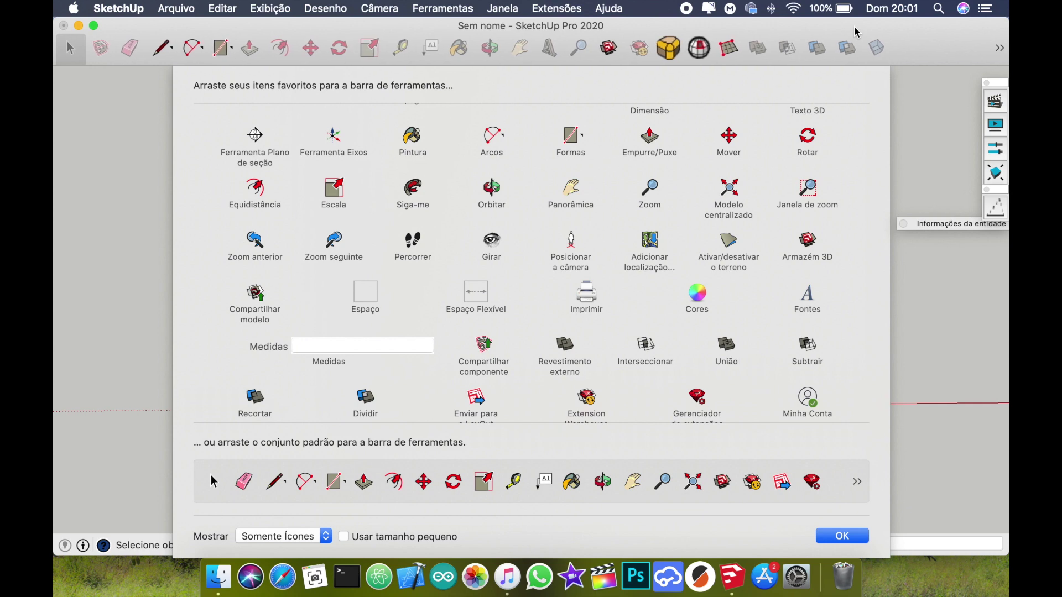
{"action": "left_click", "coordinate": [864, 537]}
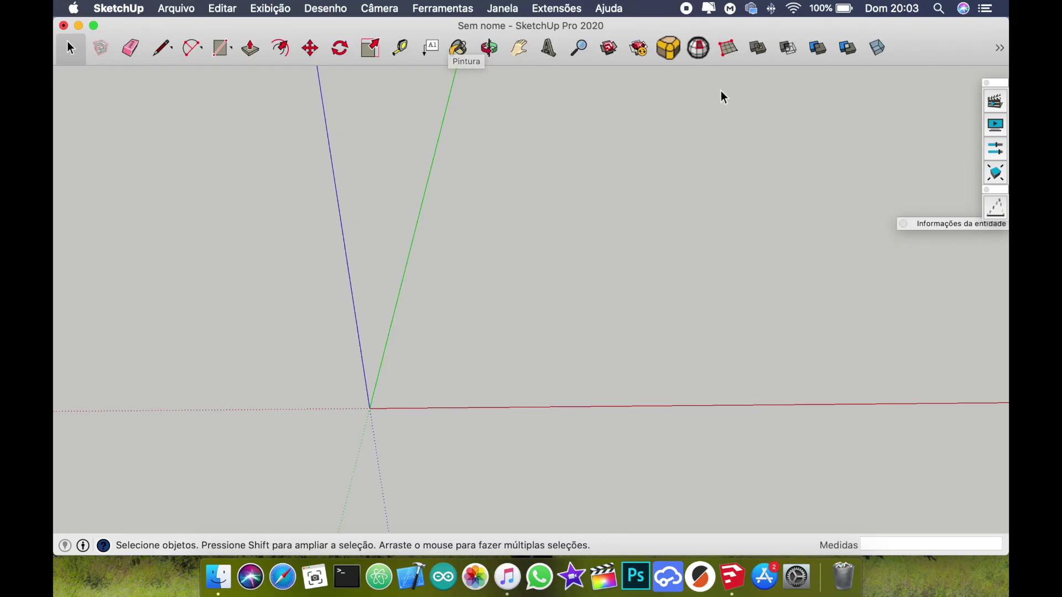
Try drawing a freehand rectangle of about 7225 by 8702 mm from the origin on the ground plane.
{"action": "left_click", "coordinate": [231, 50]}
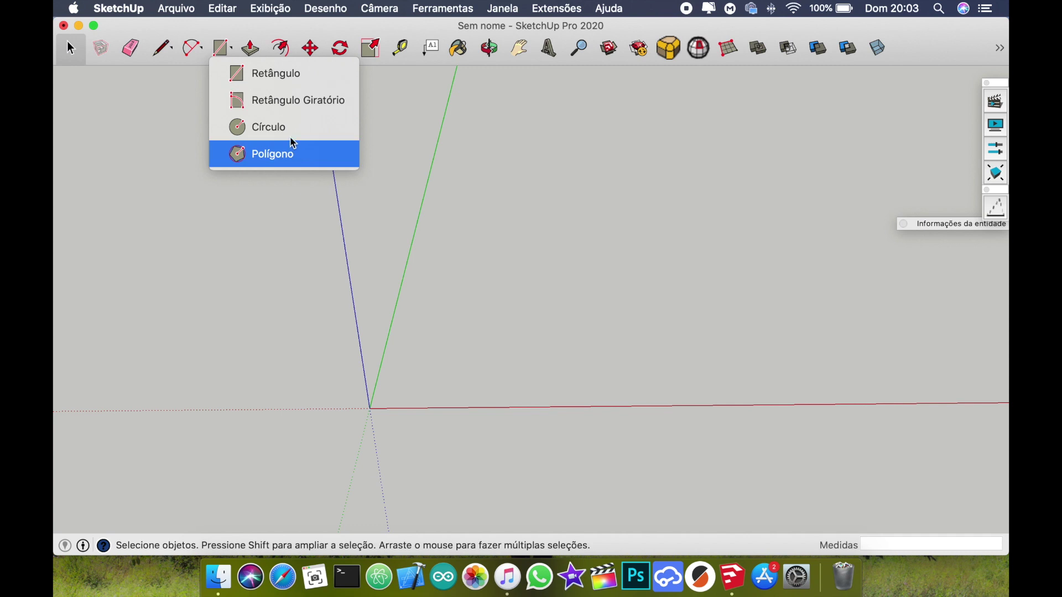
{"action": "left_click", "coordinate": [287, 81]}
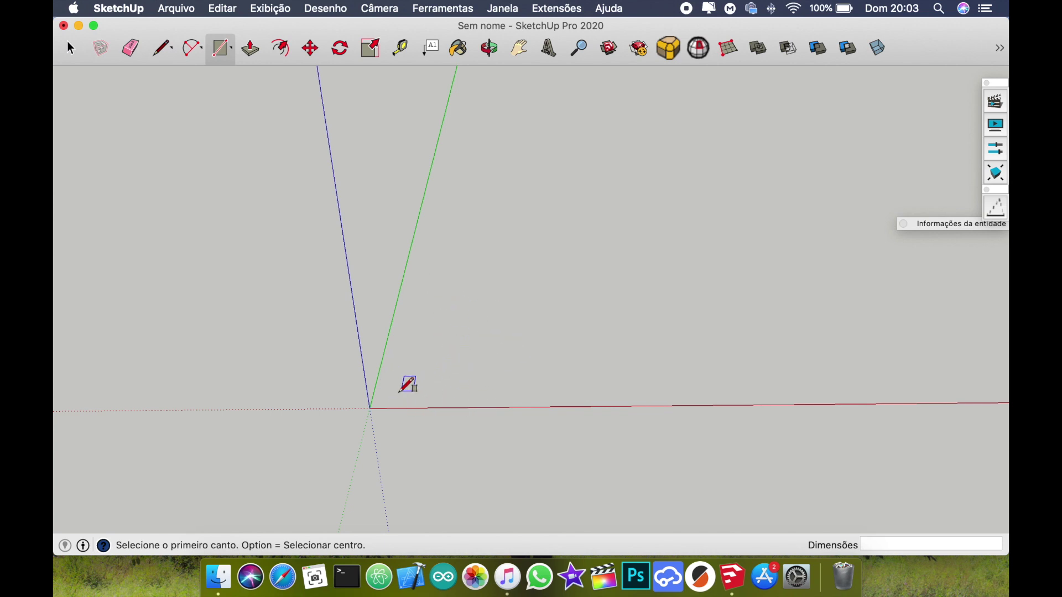
{"action": "left_click", "coordinate": [371, 408]}
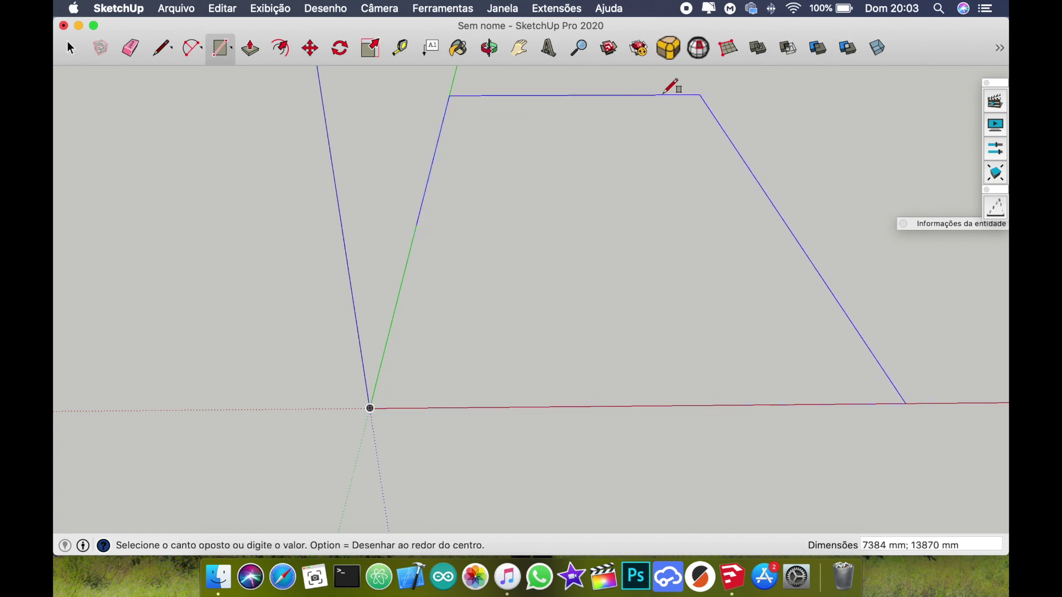
{"action": "left_click", "coordinate": [738, 162]}
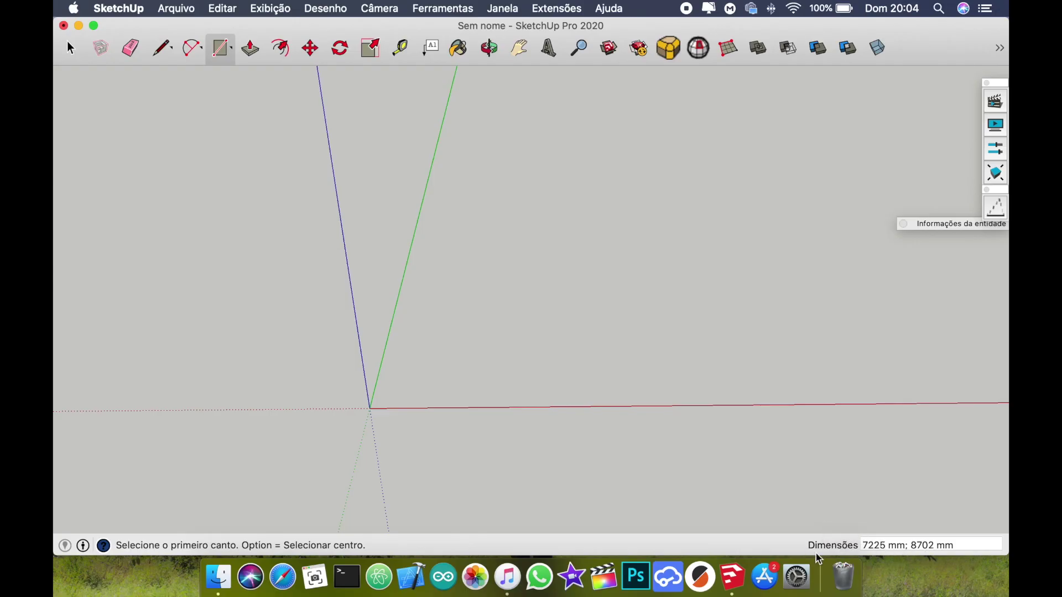
{"action": "left_click", "coordinate": [979, 546]}
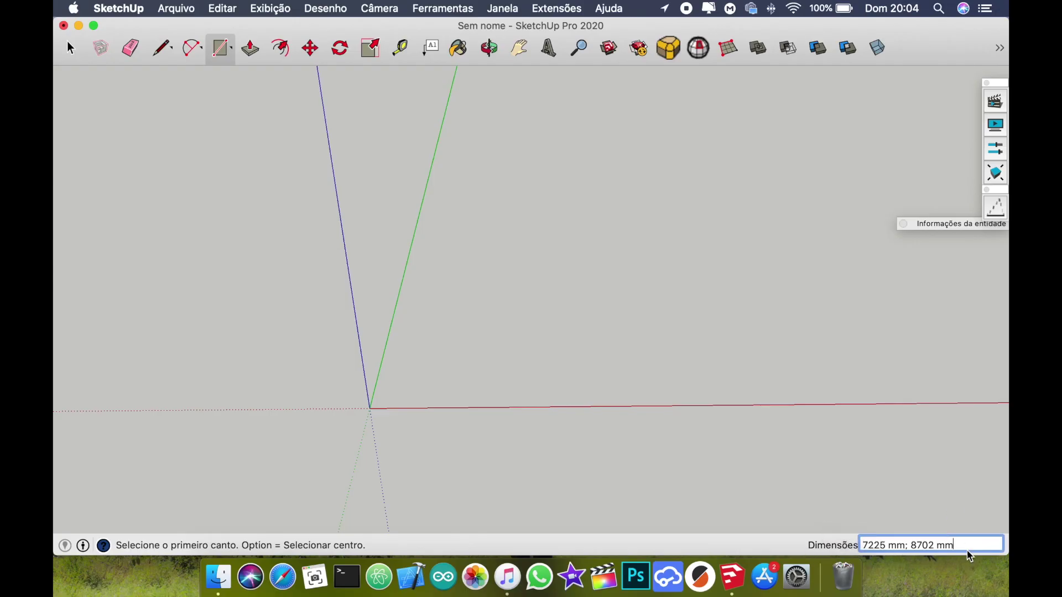
{"action": "left_click_drag", "start_coordinate": [965, 544], "coordinate": [836, 534]}
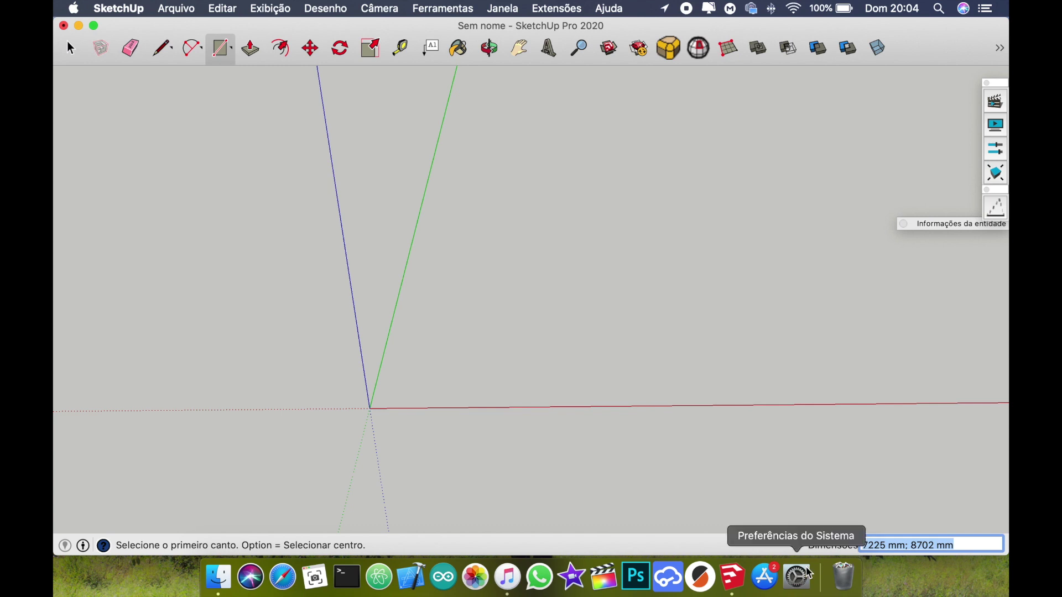
{"action": "left_click_drag", "start_coordinate": [963, 545], "coordinate": [895, 526]}
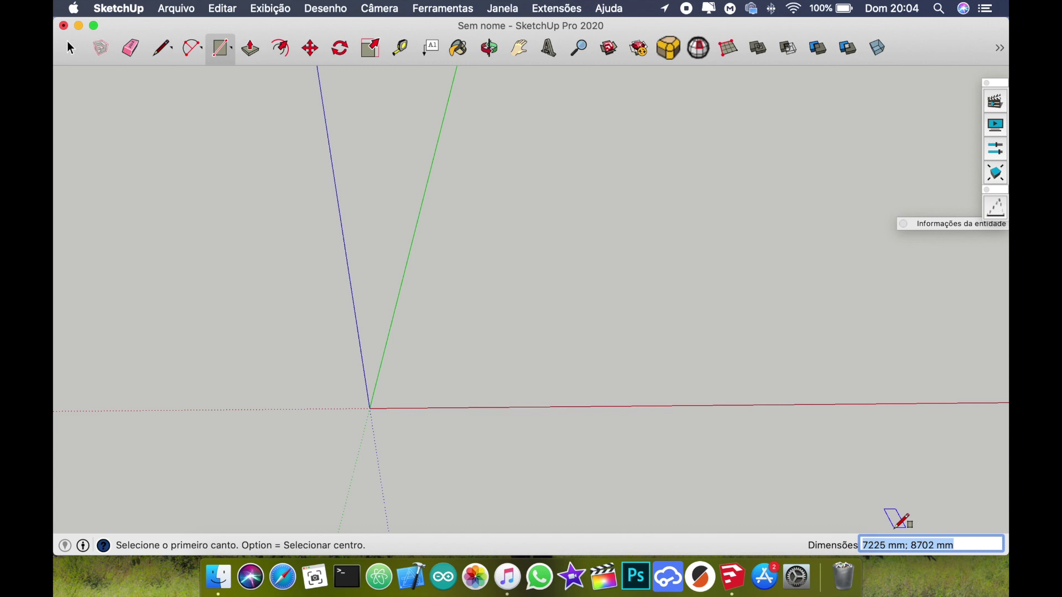
Draw a 50 by 50 mm square on the ground plane with its first corner at the origin.
{"action": "left_click", "coordinate": [370, 408]}
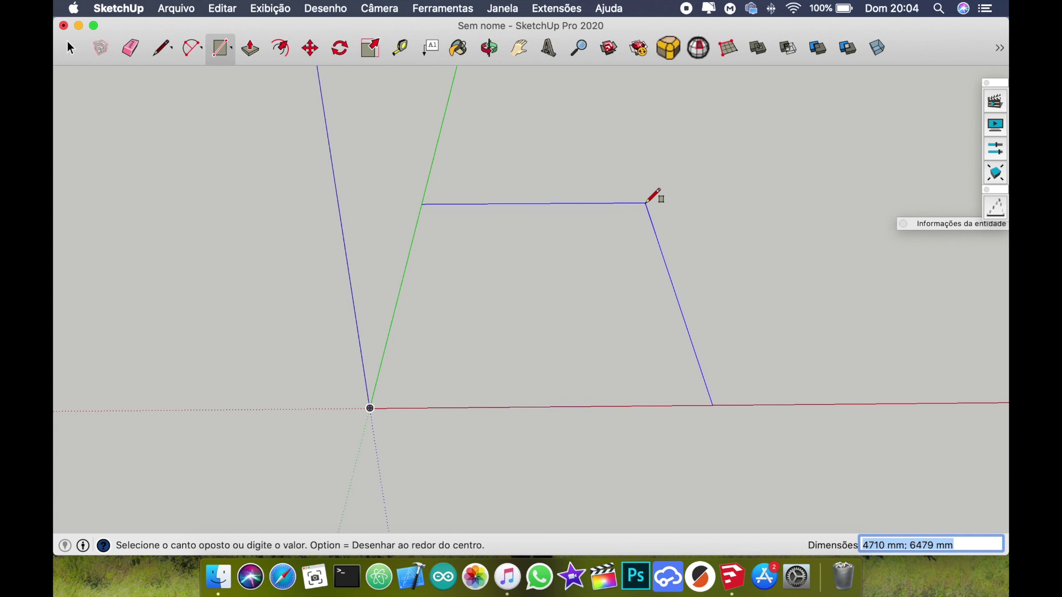
{"action": "type", "text": "50;"}
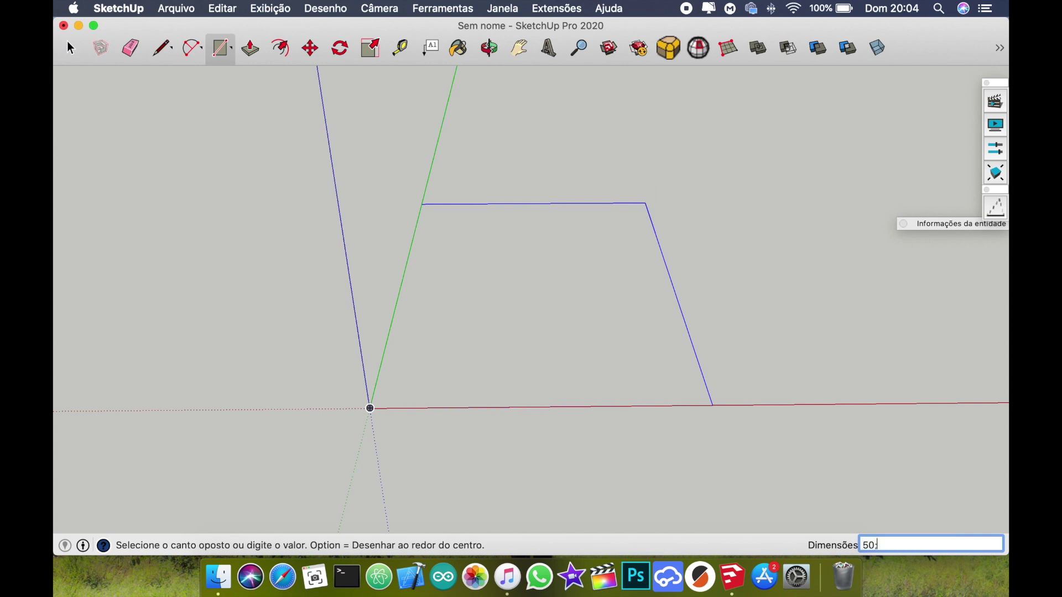
{"action": "type", "text": "50"}
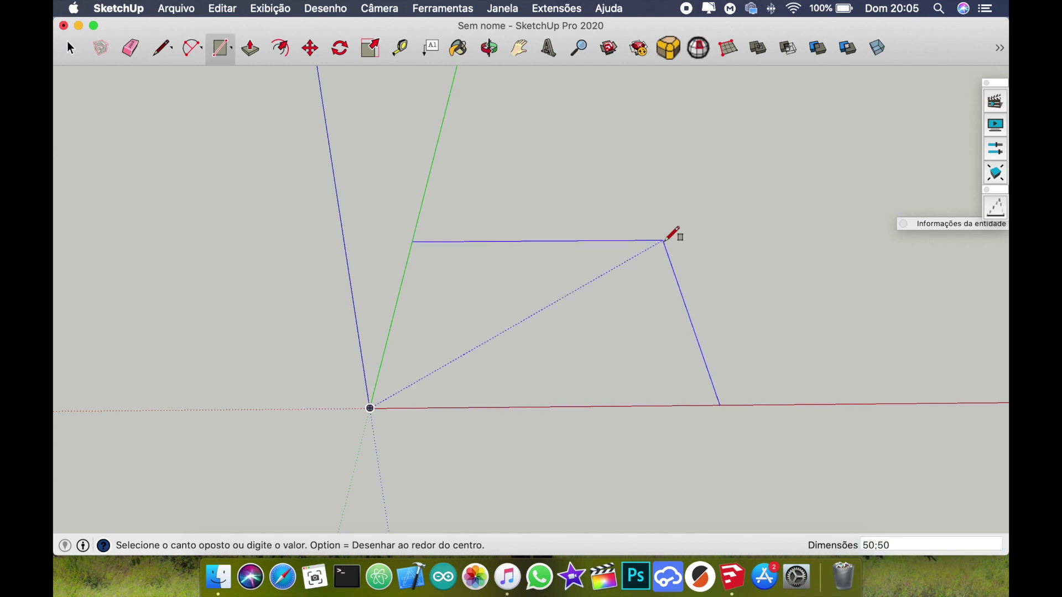
{"action": "key", "text": "Return"}
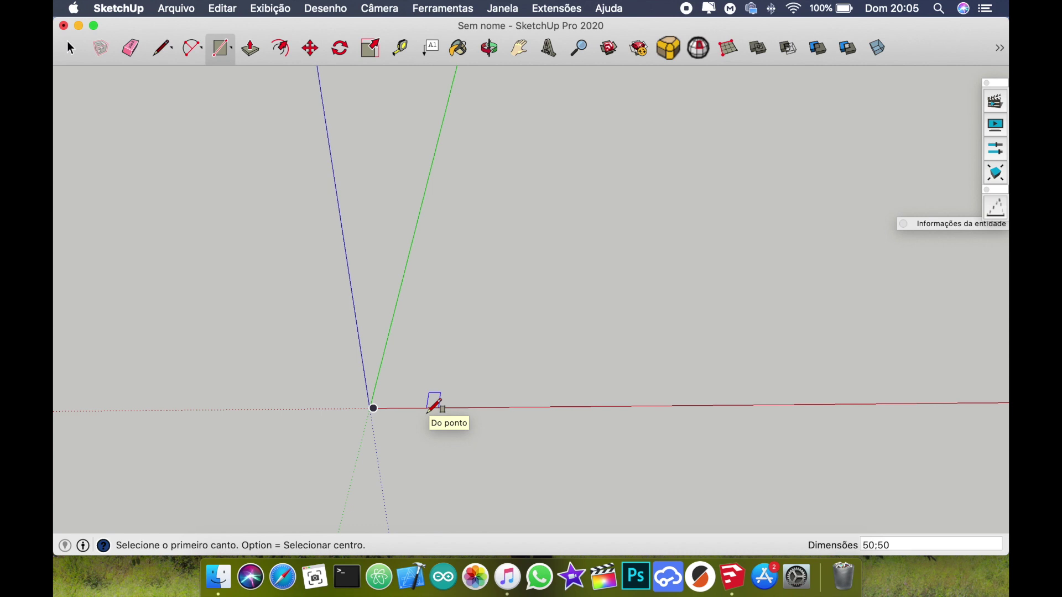
{"action": "scroll", "coordinate": [376, 400], "scroll_direction": "down", "scroll_amount": 1}
{"action": "scroll", "coordinate": [366, 407], "scroll_direction": "up", "scroll_amount": 14}
{"action": "scroll", "coordinate": [392, 427], "scroll_direction": "up", "scroll_amount": 2}
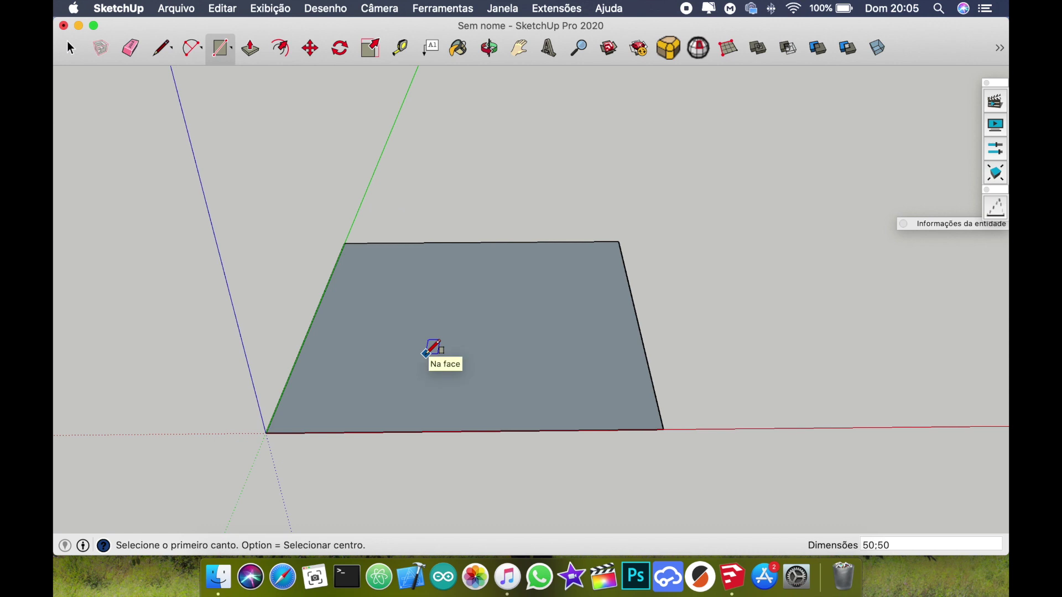
Select the whole square with its edges, inspect its entity information, and clear the selection.
{"action": "left_click", "coordinate": [487, 48]}
{"action": "left_click_drag", "start_coordinate": [506, 215], "coordinate": [754, 154]}
{"action": "key", "text": "space"}
{"action": "left_click_drag", "start_coordinate": [754, 154], "coordinate": [126, 506]}
{"action": "right_click", "coordinate": [491, 314]}
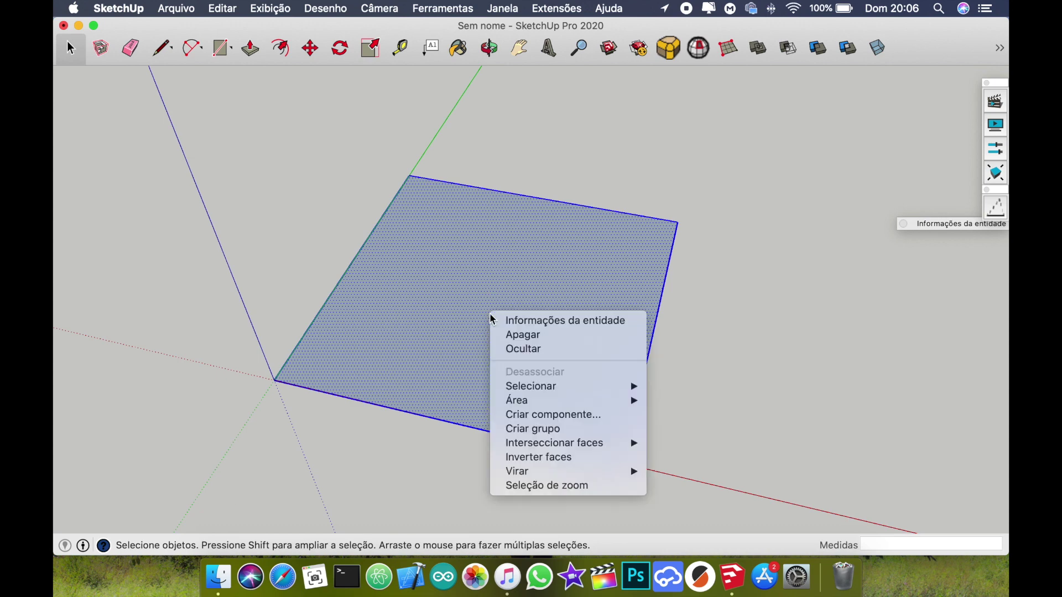
{"action": "left_click", "coordinate": [522, 323]}
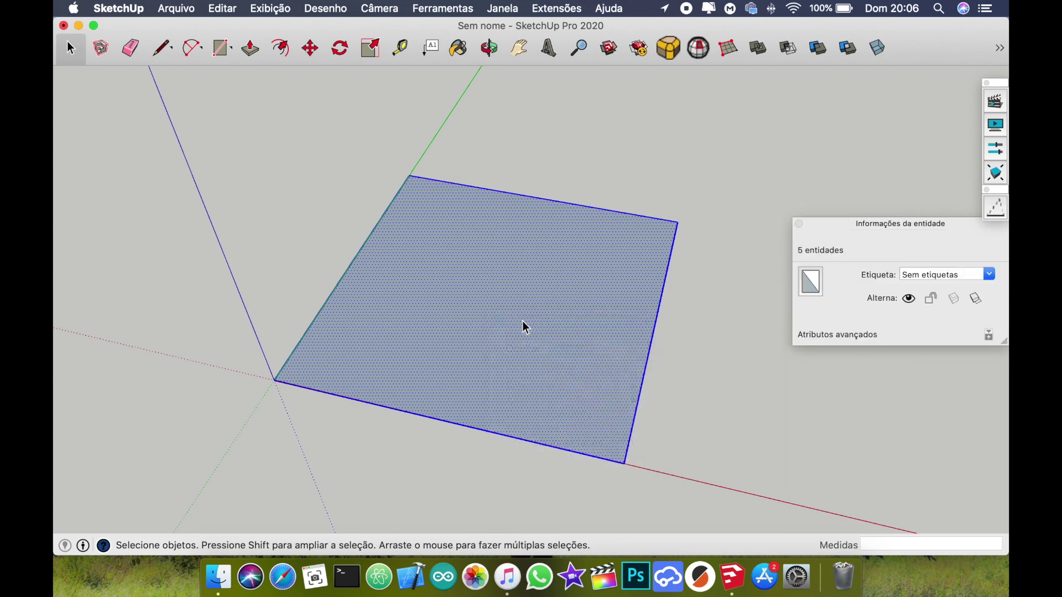
{"action": "left_click_drag", "start_coordinate": [882, 224], "coordinate": [803, 164]}
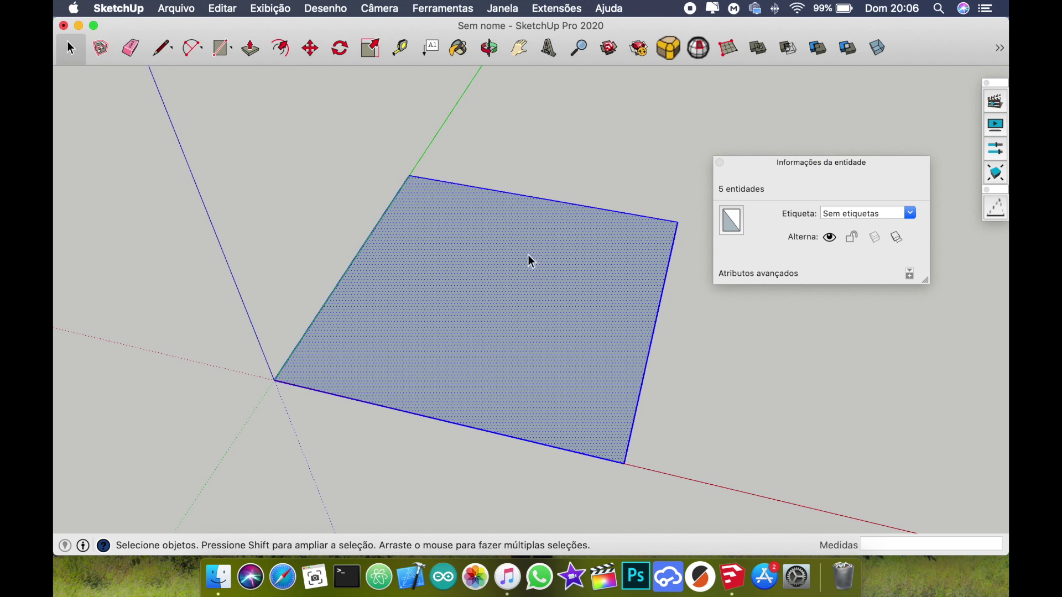
{"action": "left_click", "coordinate": [835, 373]}
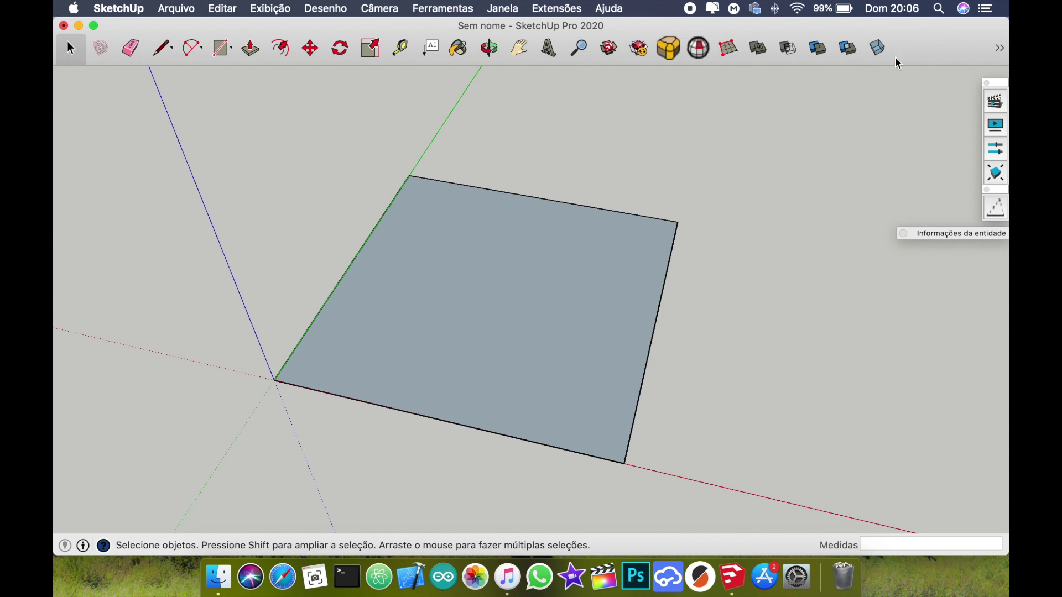
Try Push/Pull on the square face upward and about 9 mm downward, then undo the extrusion.
{"action": "left_click", "coordinate": [252, 50]}
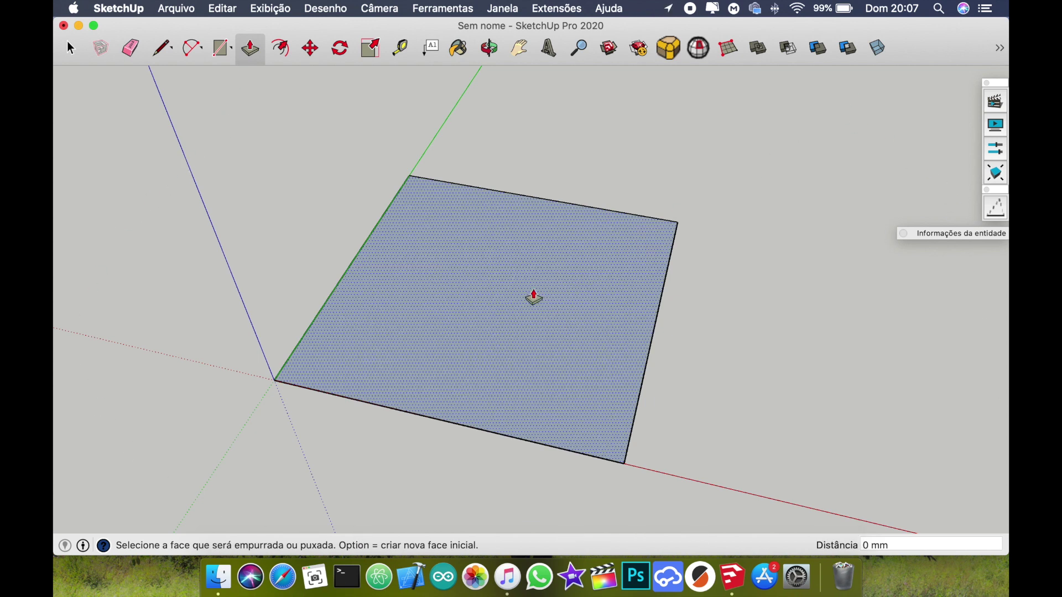
{"action": "left_click", "coordinate": [447, 394]}
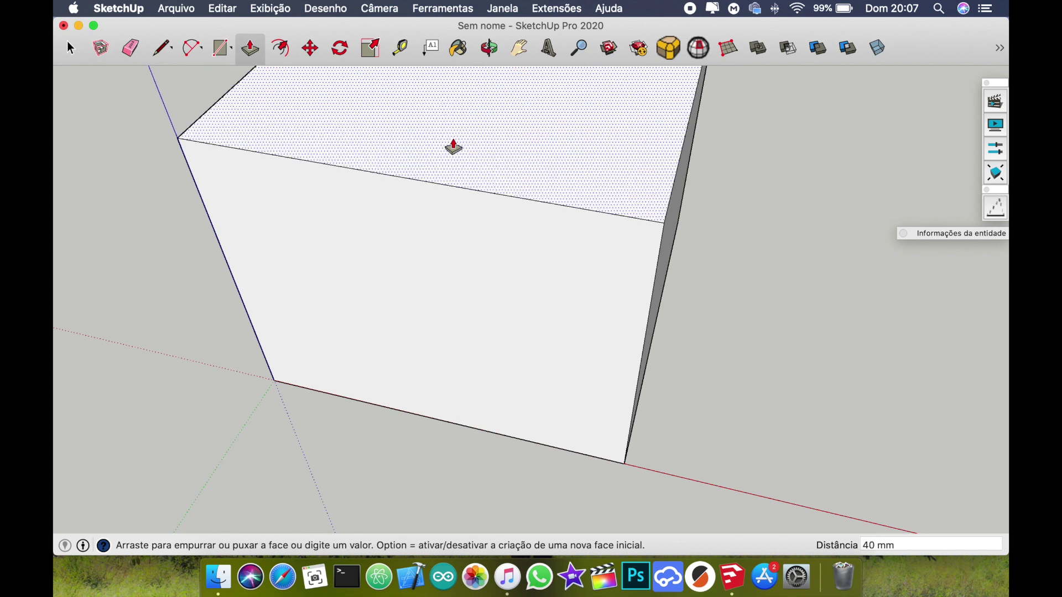
{"action": "key", "text": "super+z"}
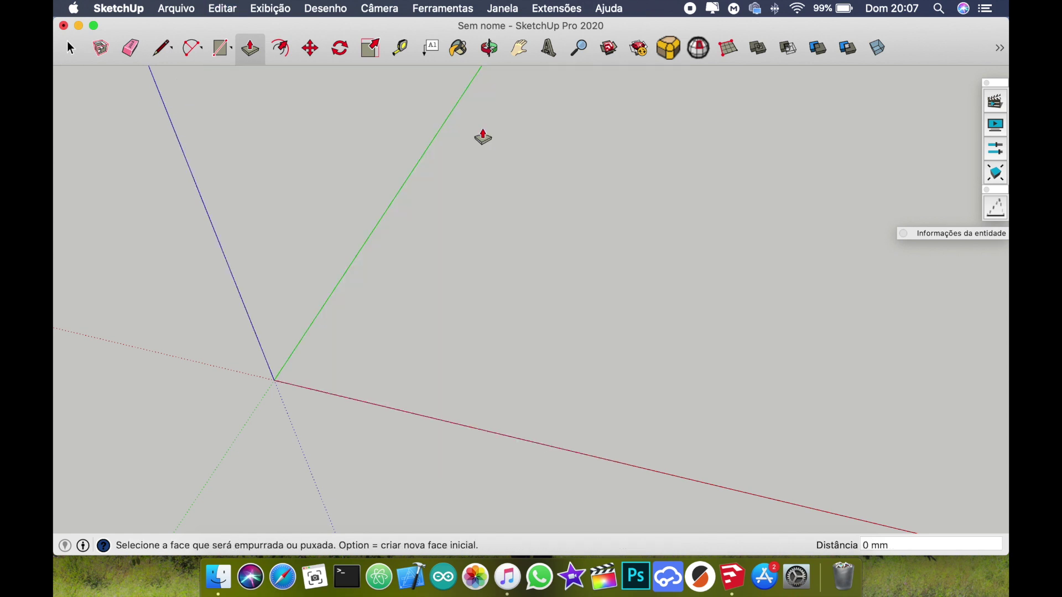
{"action": "key", "text": "super+shift+z"}
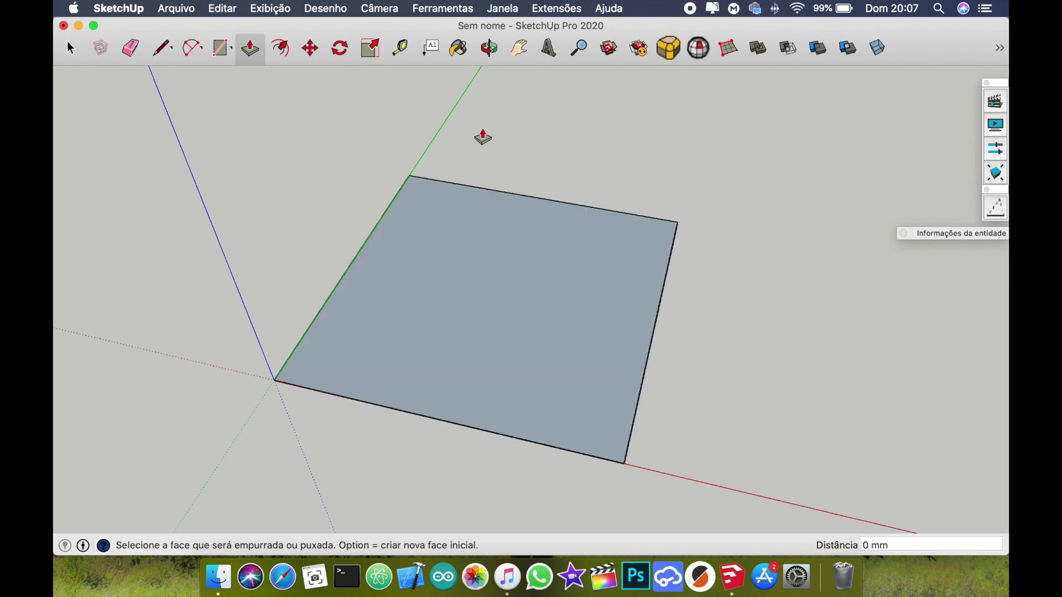
{"action": "left_click", "coordinate": [467, 244]}
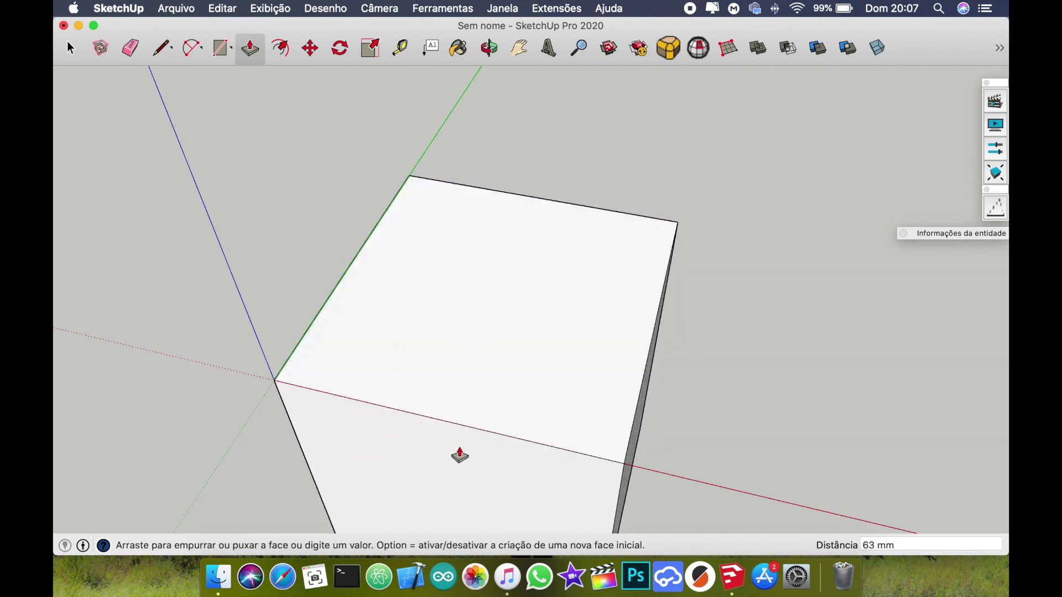
{"action": "left_click", "coordinate": [382, 301]}
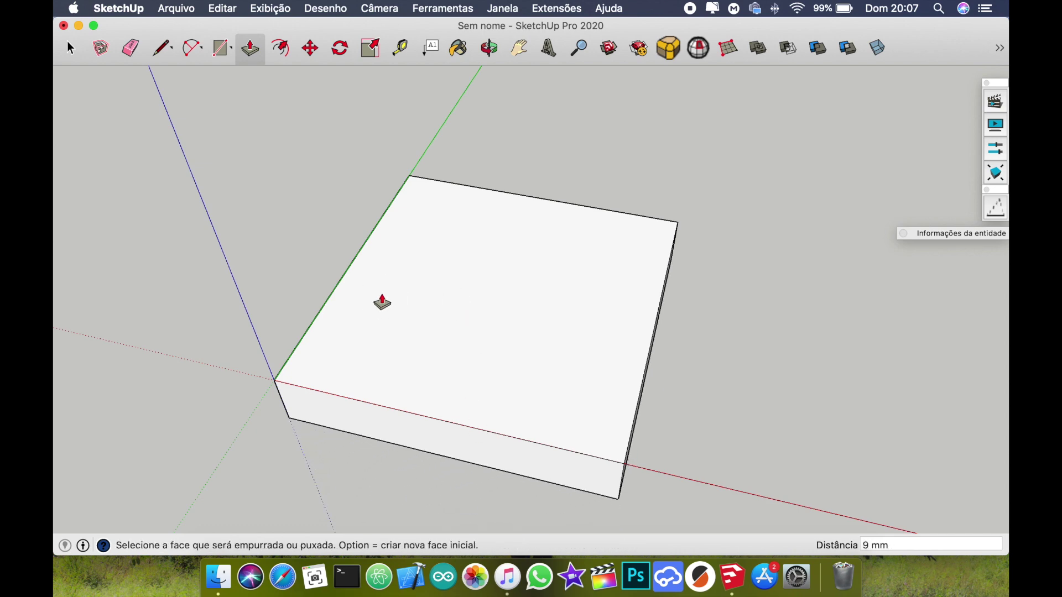
{"action": "key", "text": "super+z"}
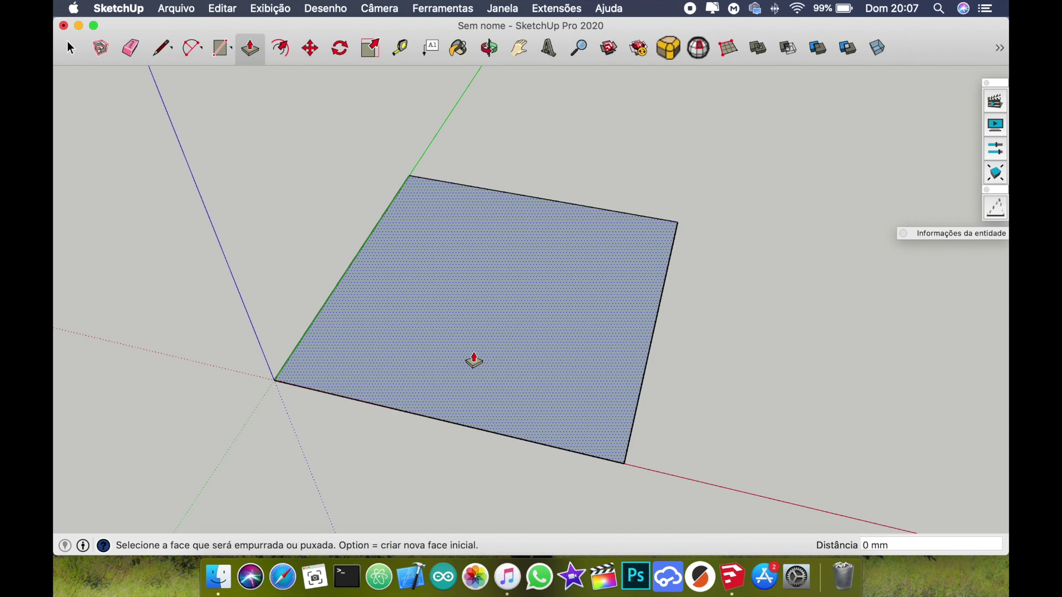
Extrude the square face 50 mm upward with Push/Pull to form a cube.
{"action": "left_click", "coordinate": [474, 359]}
{"action": "key", "text": "Escape"}
{"action": "left_click", "coordinate": [557, 393]}
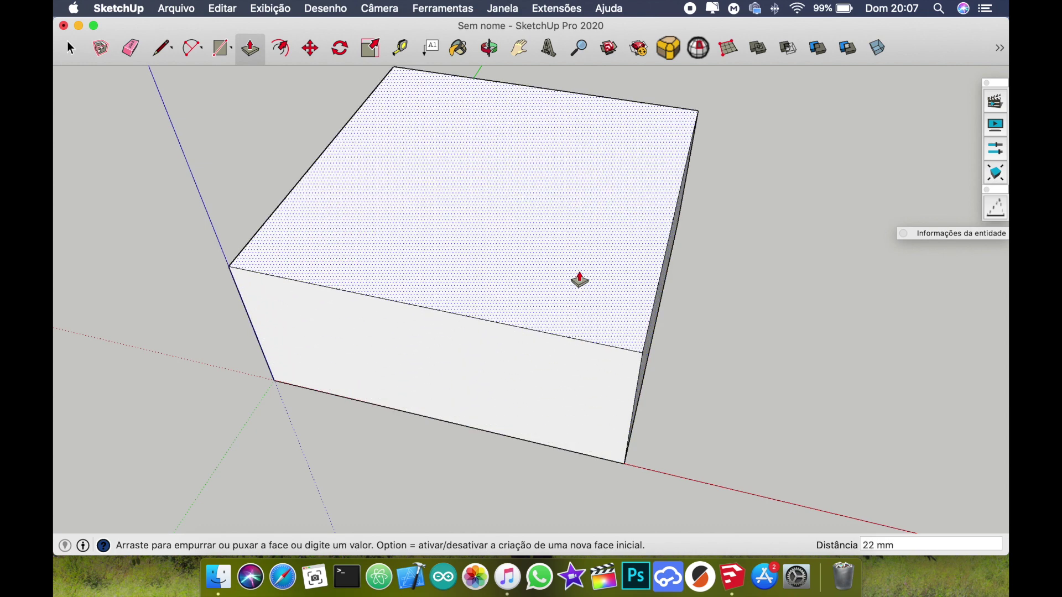
{"action": "type", "text": "50"}
{"action": "key", "text": "Return"}
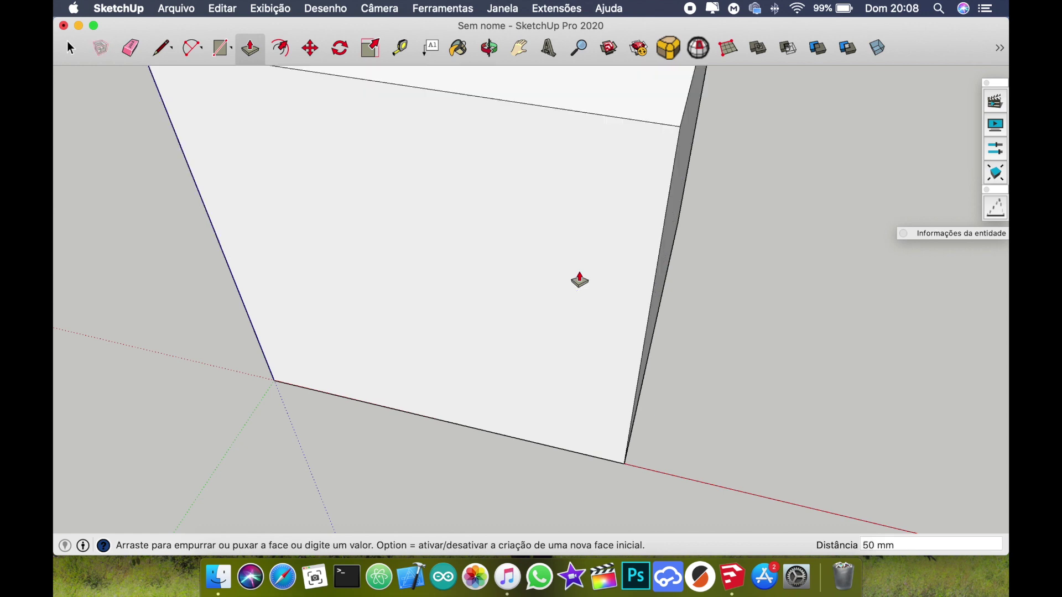
Examine the cube from different sides, including from below and above.
{"action": "scroll", "coordinate": [579, 281], "scroll_direction": "down", "scroll_amount": 10}
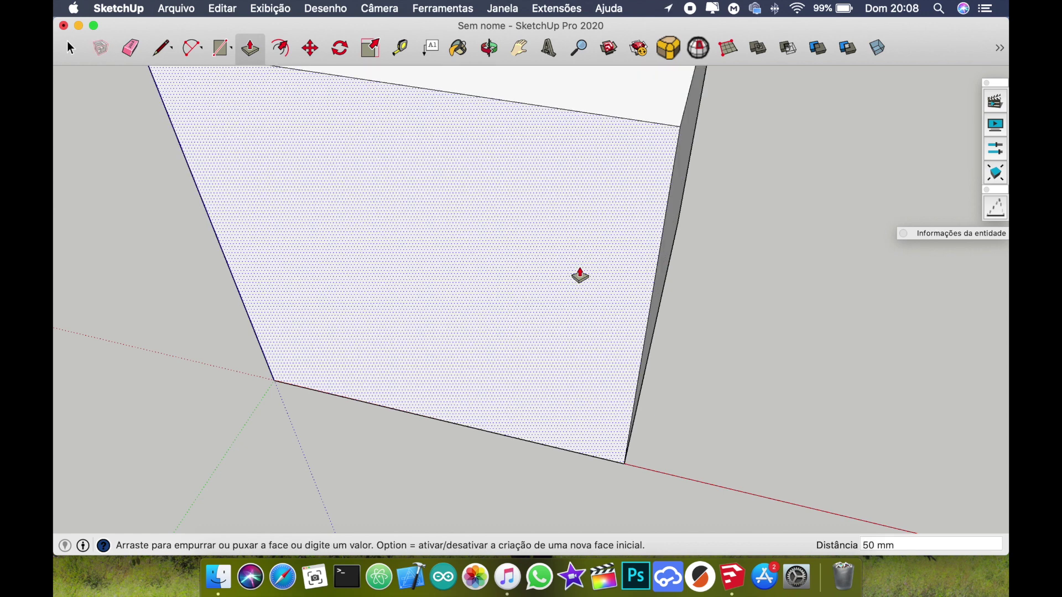
{"action": "left_click", "coordinate": [497, 57]}
{"action": "left_click_drag", "start_coordinate": [667, 224], "coordinate": [484, 199]}
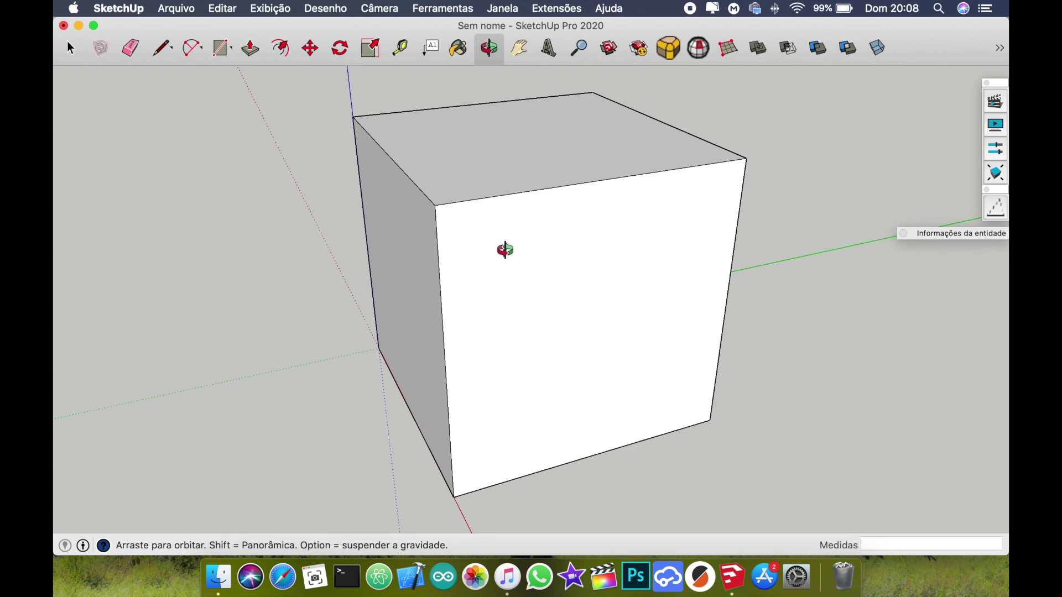
{"action": "left_click_drag", "start_coordinate": [339, 357], "coordinate": [557, 158]}
{"action": "left_click_drag", "start_coordinate": [600, 402], "coordinate": [512, 398]}
{"action": "left_click_drag", "start_coordinate": [606, 210], "coordinate": [485, 239]}
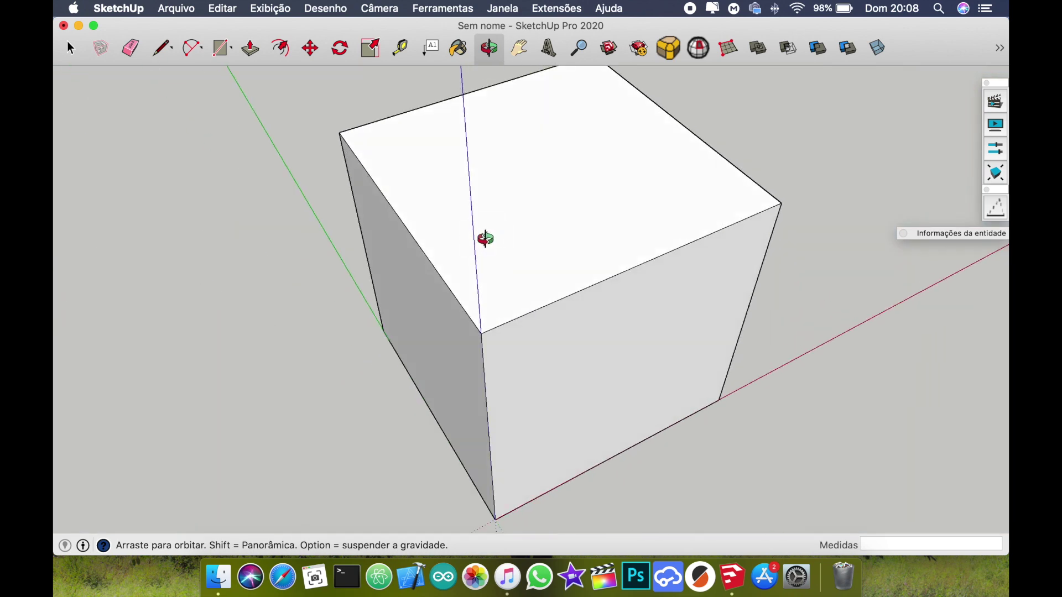
{"action": "key", "text": "b"}
{"action": "key", "text": "o"}
{"action": "left_click_drag", "start_coordinate": [552, 307], "coordinate": [403, 157]}
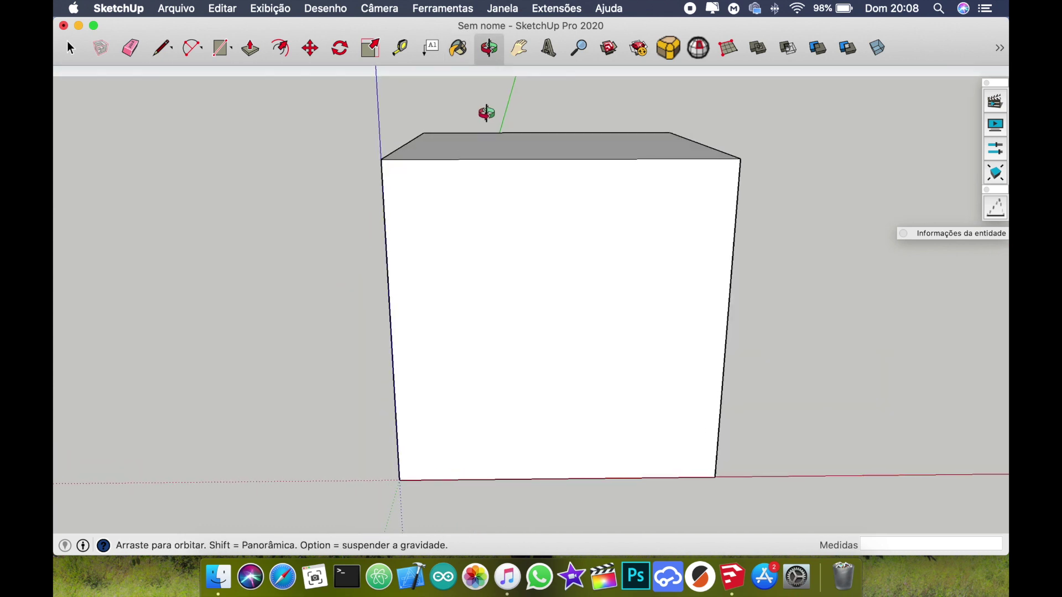
{"action": "left_click_drag", "start_coordinate": [528, 173], "coordinate": [559, 268]}
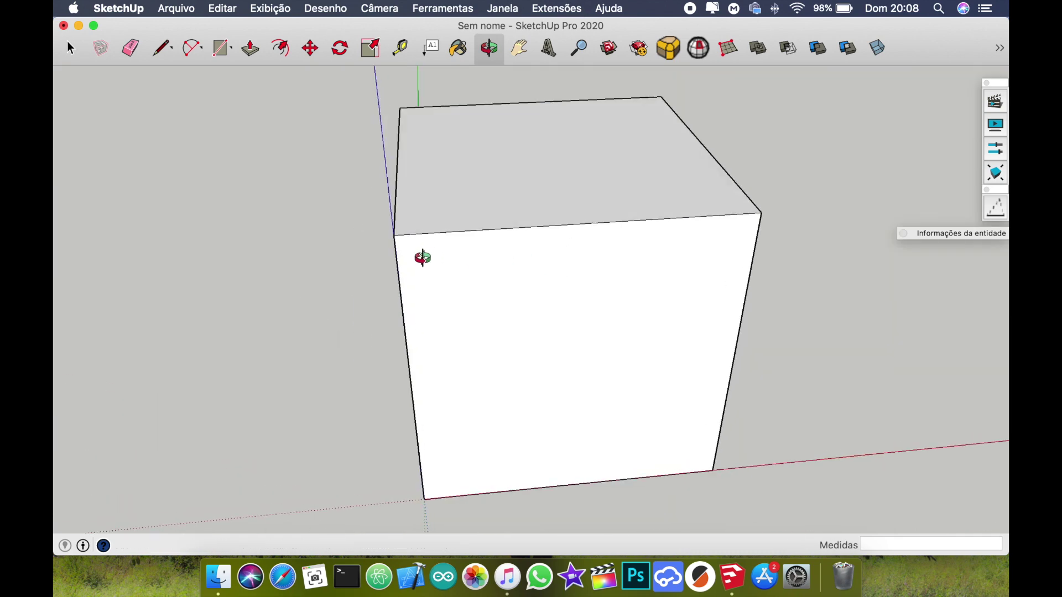